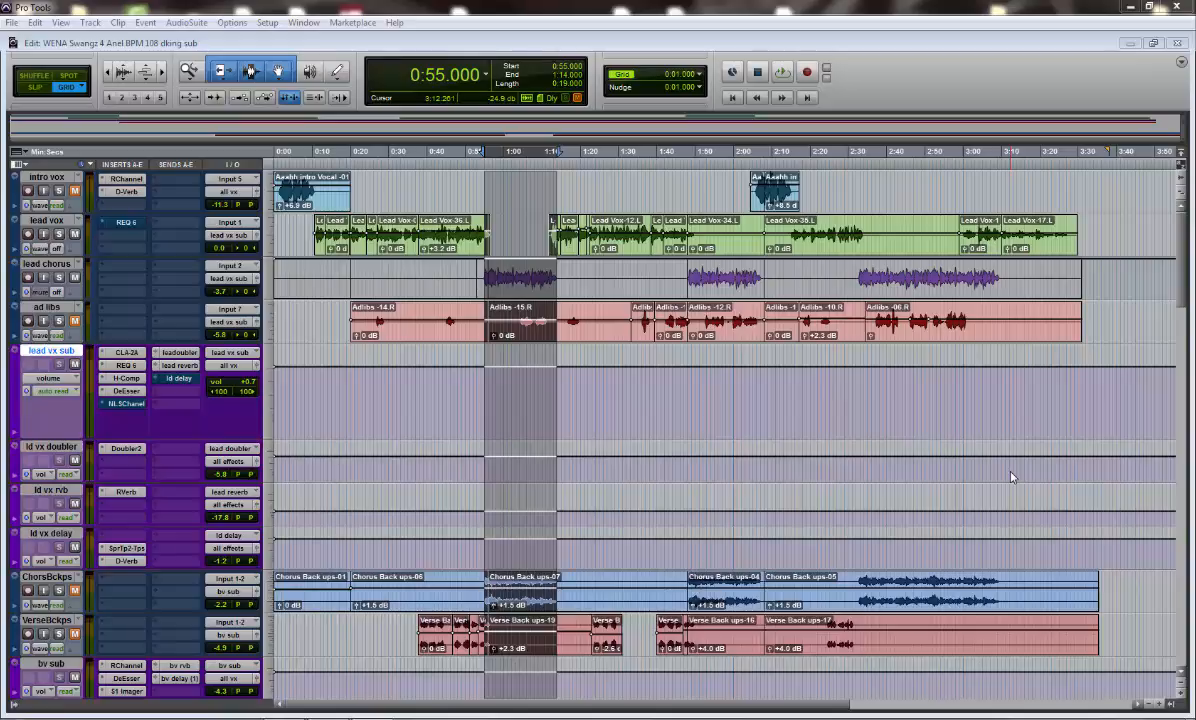
- Switch to the mixer view, start playback and inspect the Doubler2 settings on the ld vx doubler track
{"action": "key", "text": "ctrl+equal"}
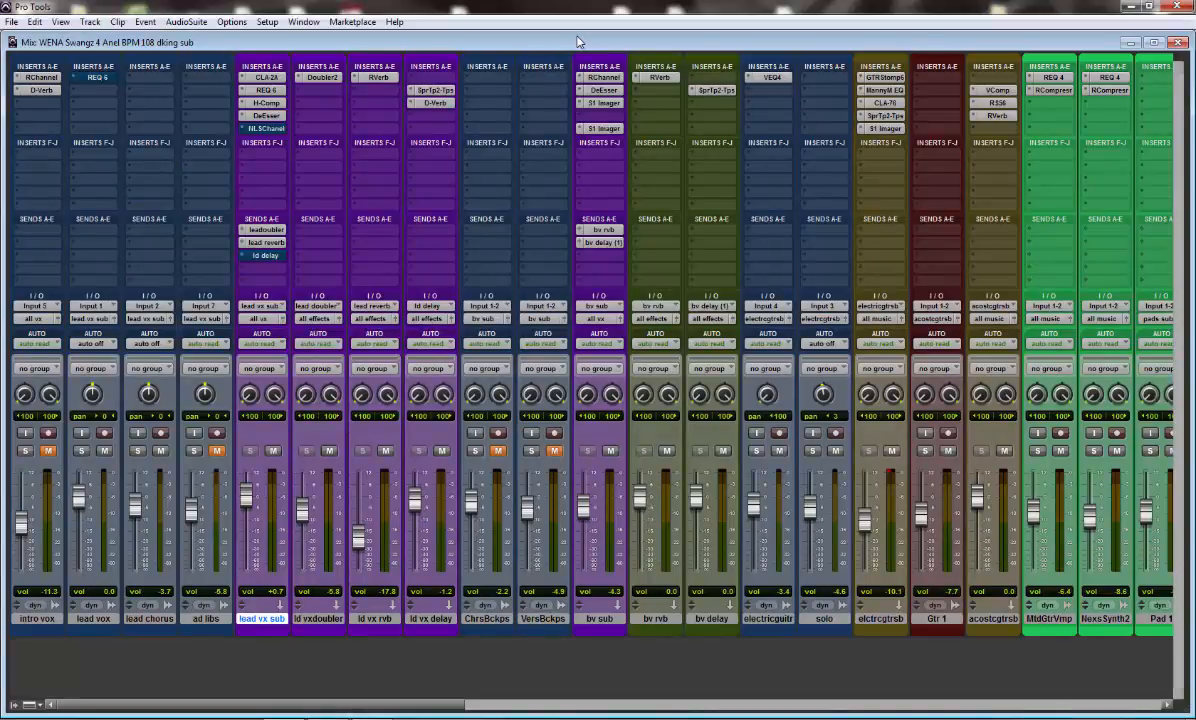
{"action": "key", "text": "space"}
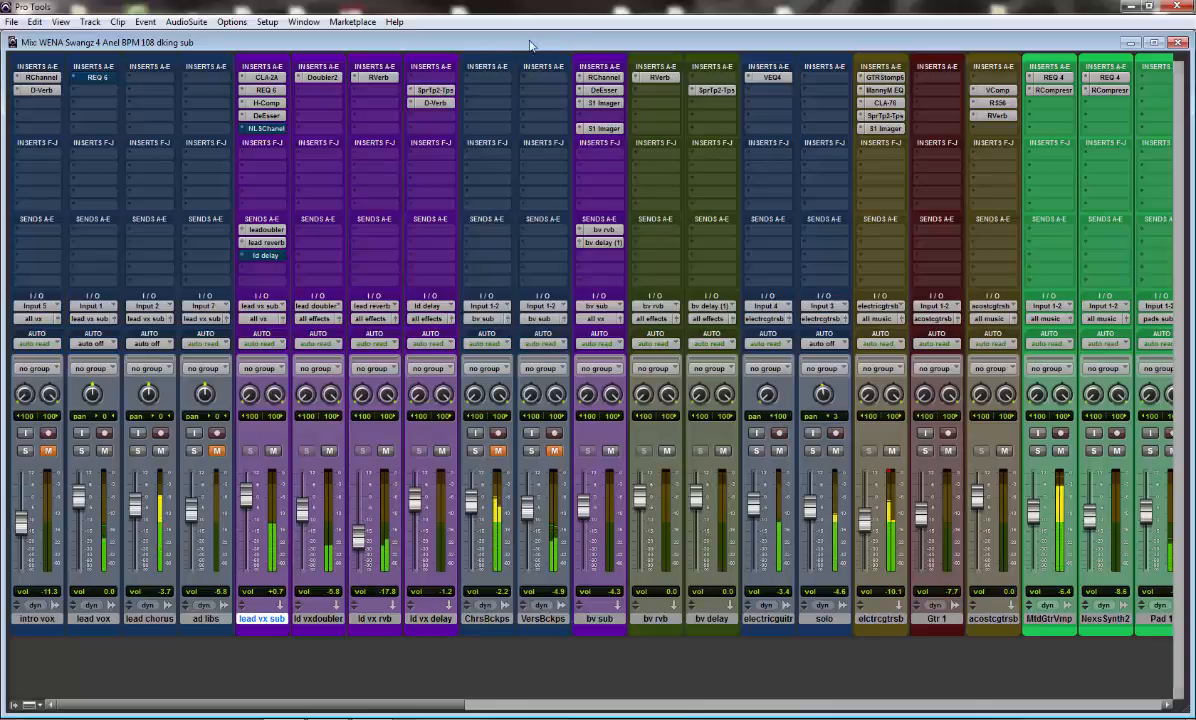
{"action": "left_click", "coordinate": [328, 80]}
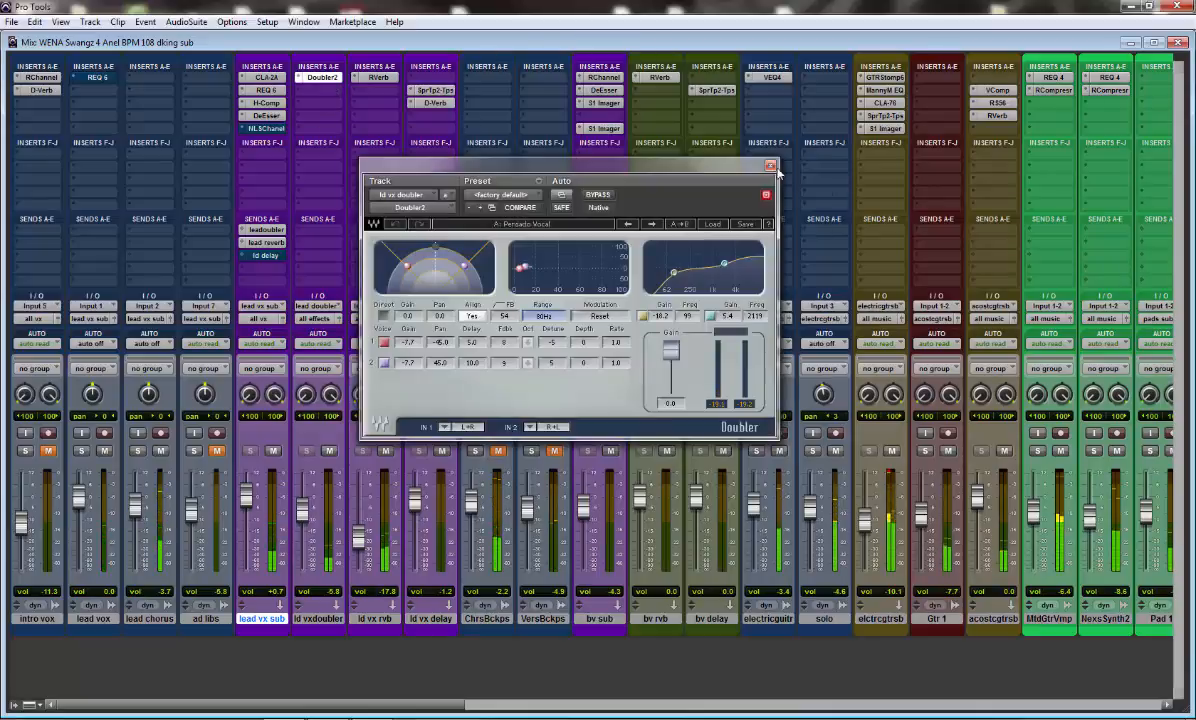
{"action": "left_click", "coordinate": [773, 166]}
- Examine the RVerb settings on the ld vx rvb track, dismissing the error message that interrupts opening the plug-in
{"action": "left_click", "coordinate": [353, 72]}
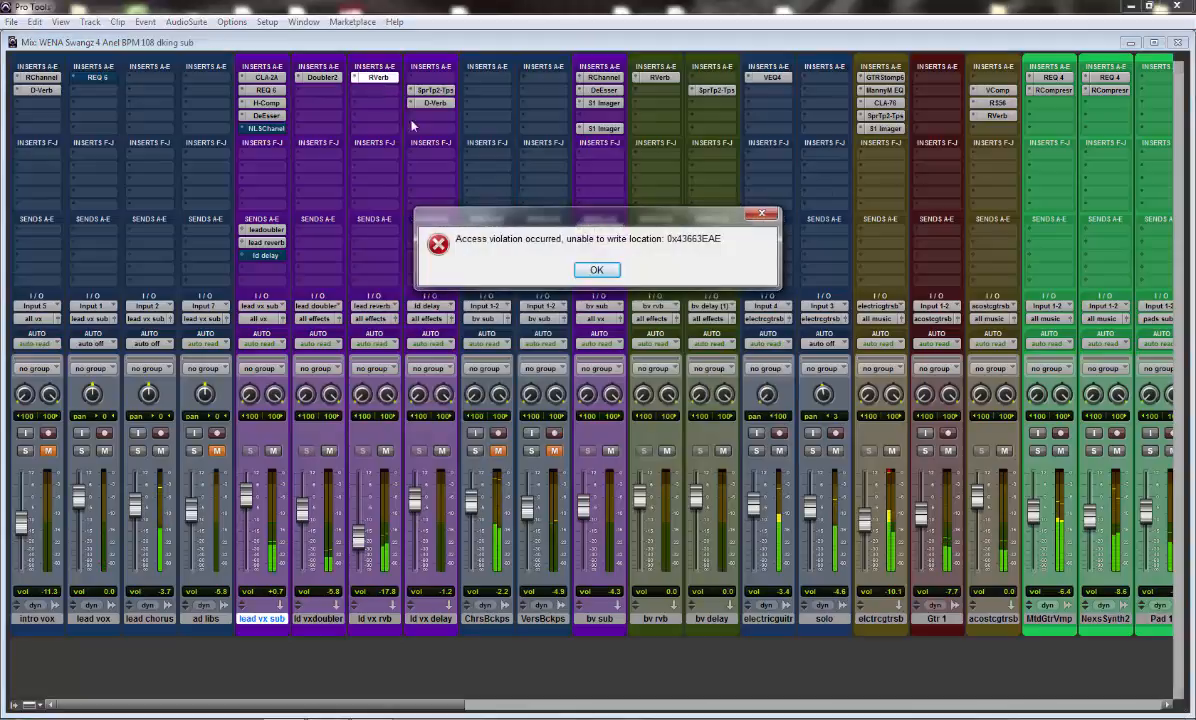
{"action": "left_click", "coordinate": [597, 269]}
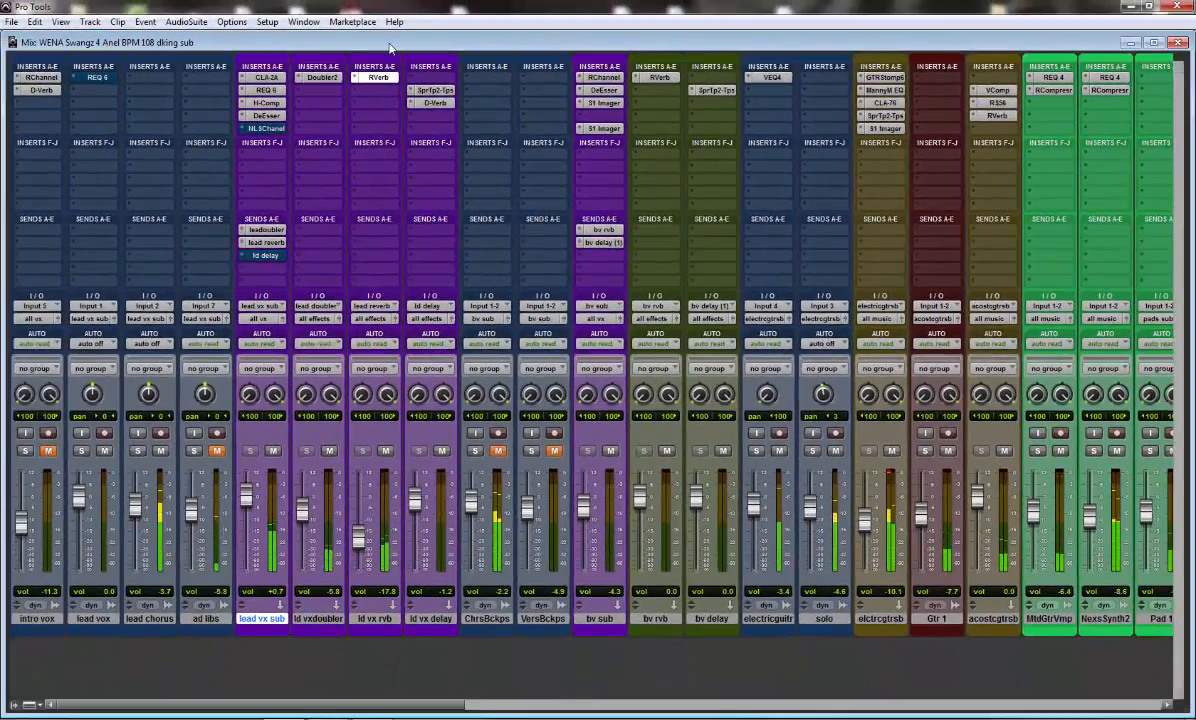
{"action": "left_click", "coordinate": [378, 77]}
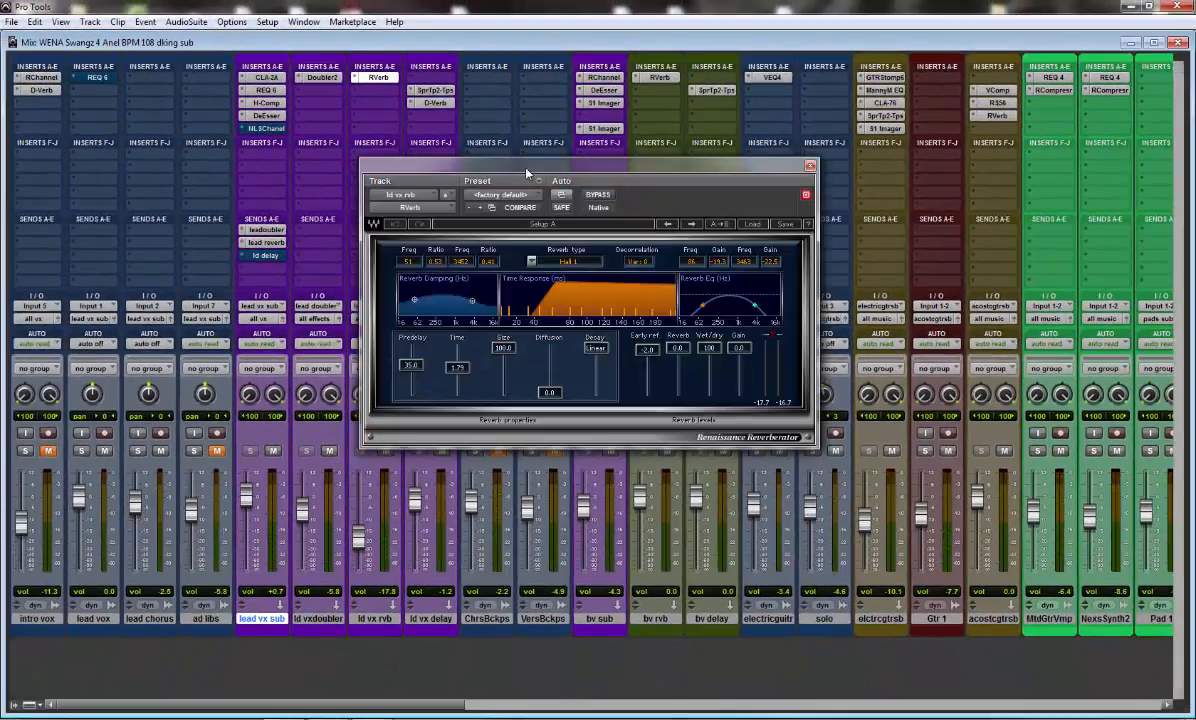
{"action": "left_click_drag", "start_coordinate": [526, 176], "coordinate": [468, 158]}
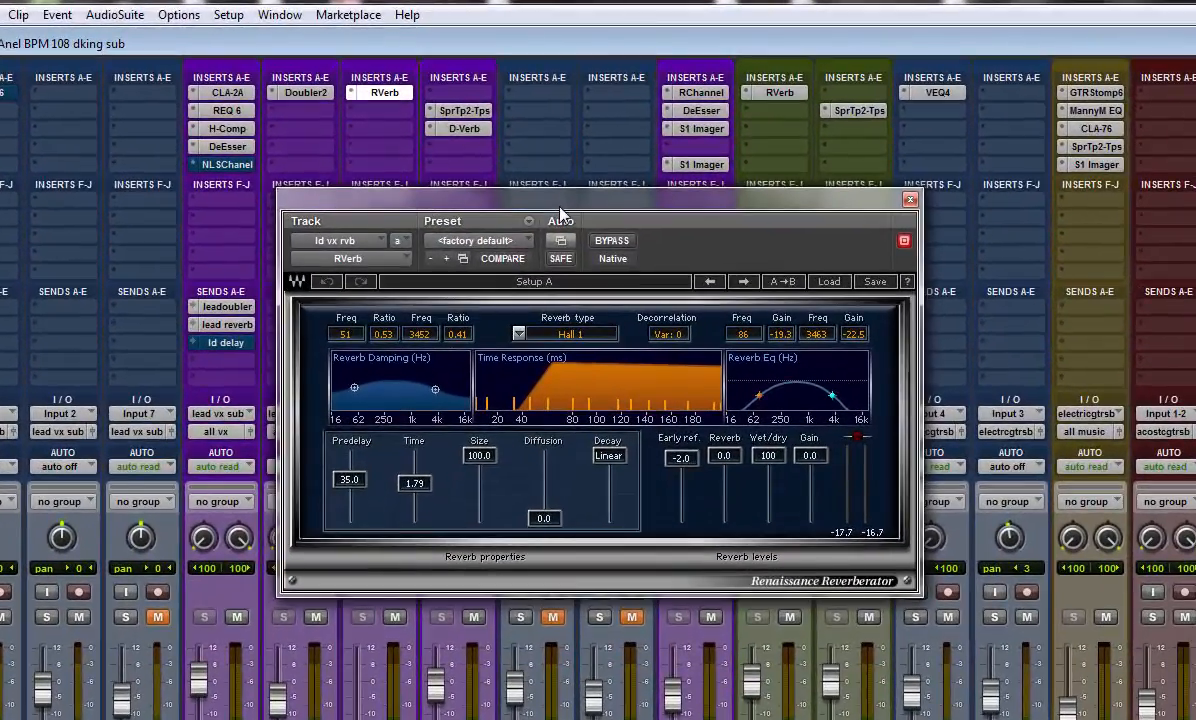
{"action": "left_click_drag", "start_coordinate": [537, 184], "coordinate": [535, 193]}
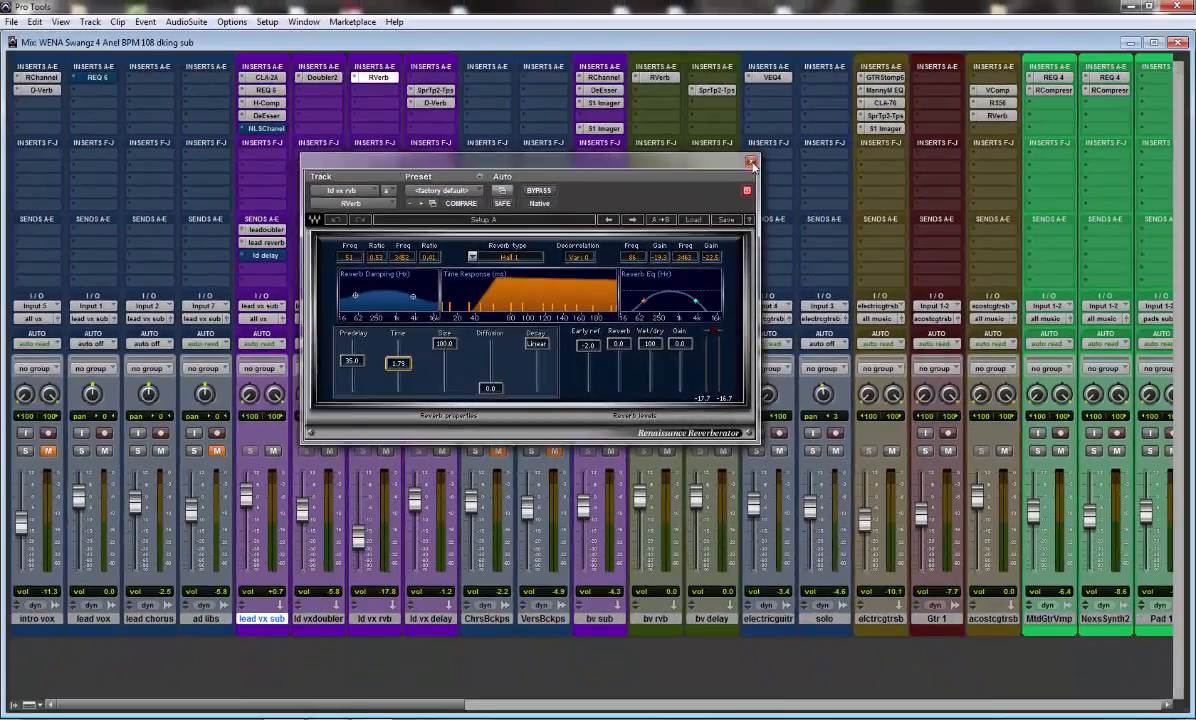
{"action": "left_click", "coordinate": [752, 163]}
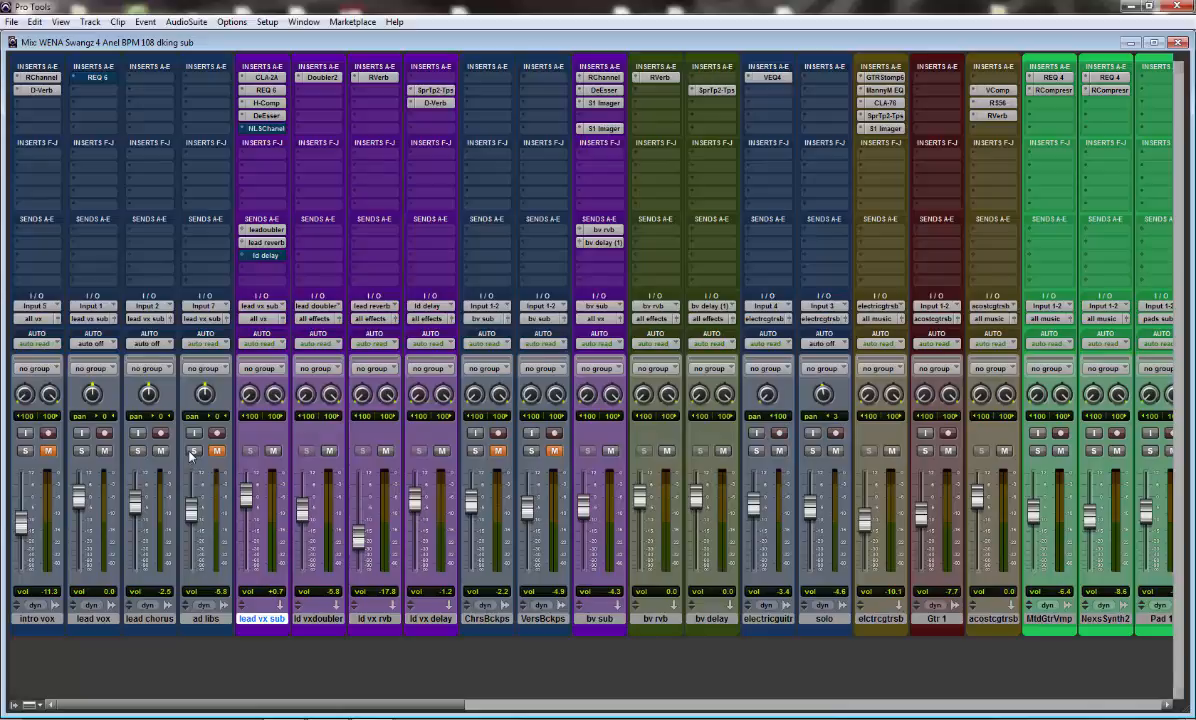
- Audition the lead chorus track in solo, with its solo released again at the end
{"action": "left_click", "coordinate": [138, 451]}
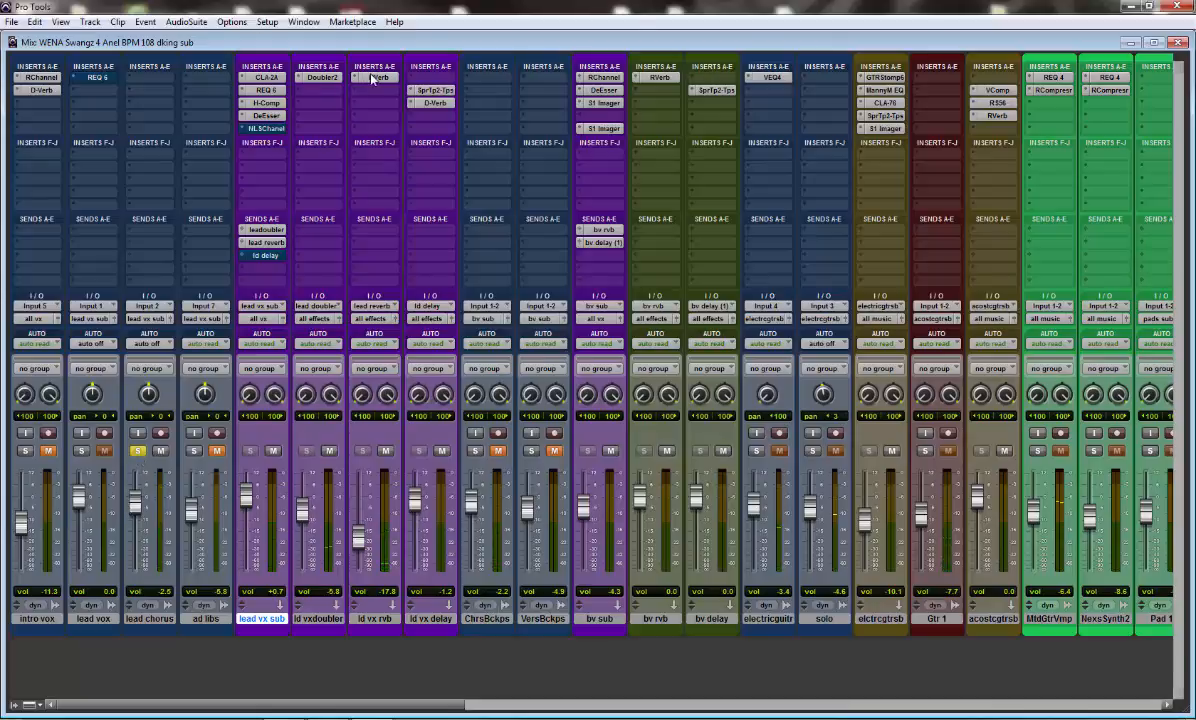
{"action": "left_click", "coordinate": [139, 451]}
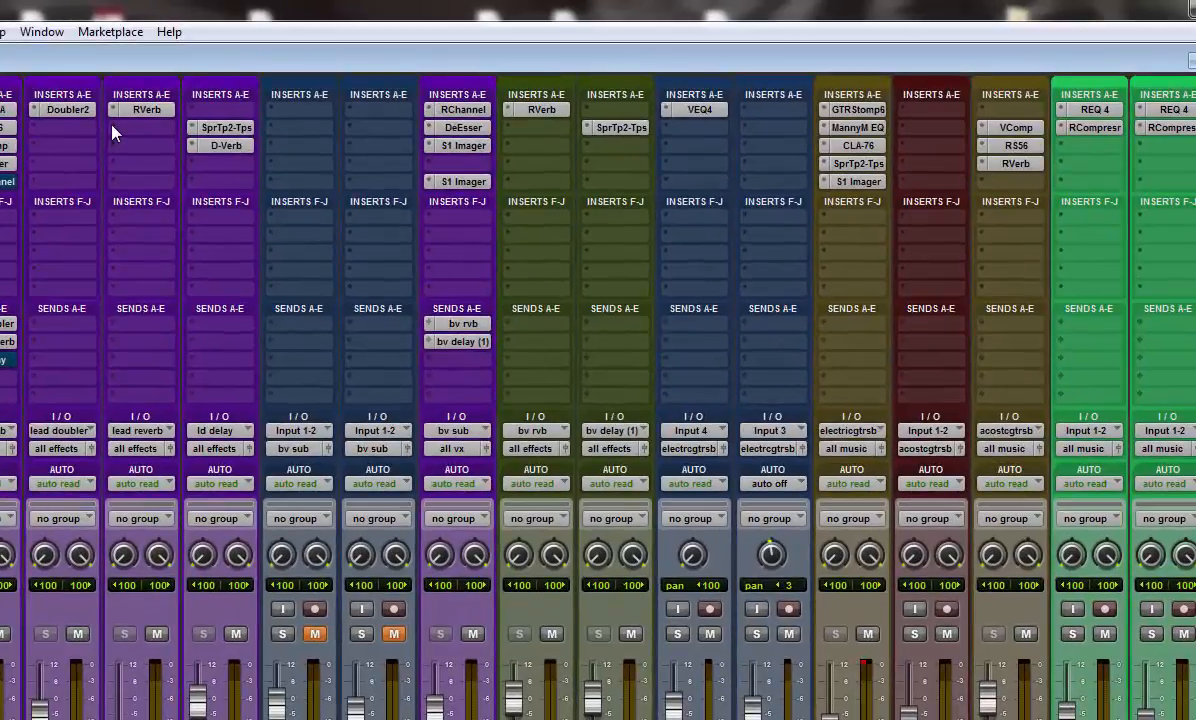
- Insert the stereo multichannel C1 comp dynamics plug-in directly below RVerb on the ld vx rvb track
{"action": "left_click", "coordinate": [352, 89]}
{"action": "mouse_move", "coordinate": [200, 159]}
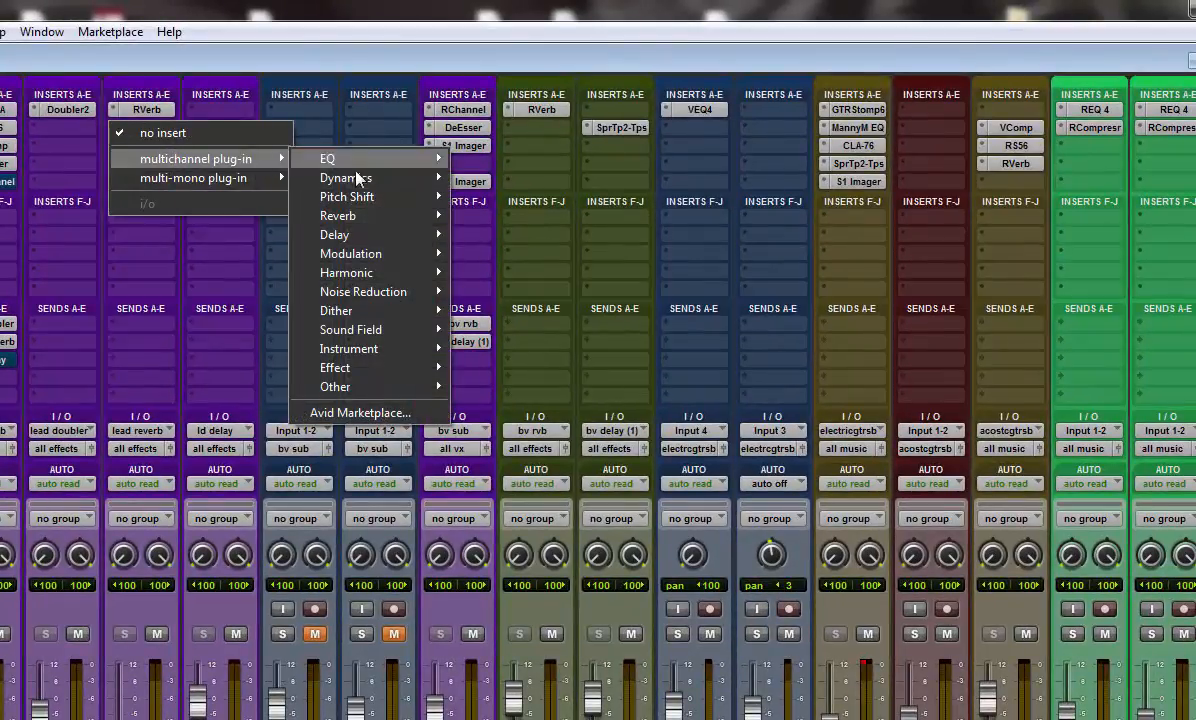
{"action": "mouse_move", "coordinate": [403, 182]}
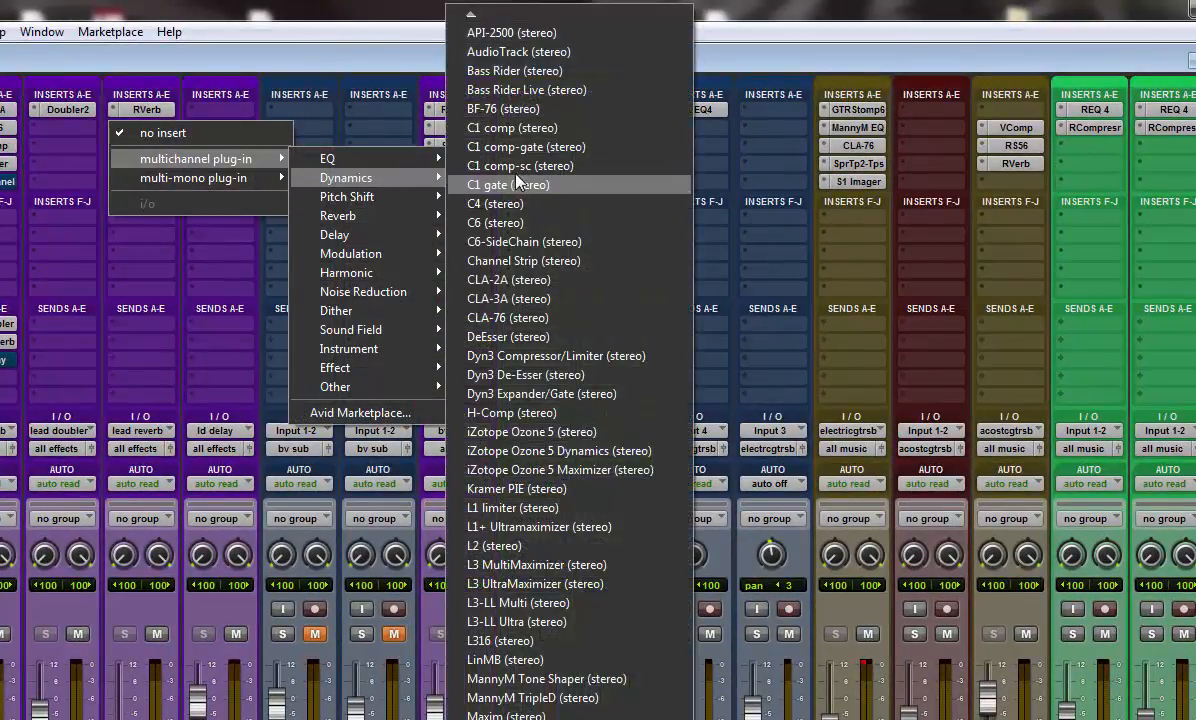
{"action": "left_click", "coordinate": [525, 131]}
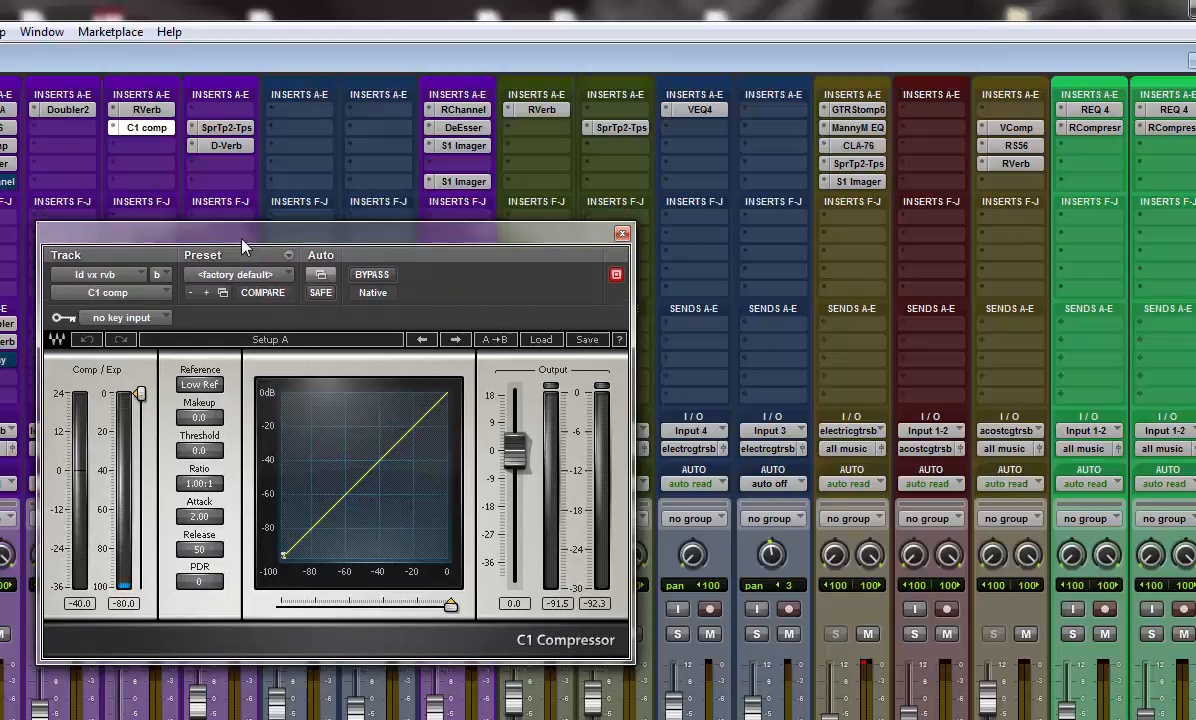
{"action": "left_click_drag", "start_coordinate": [239, 238], "coordinate": [237, 259]}
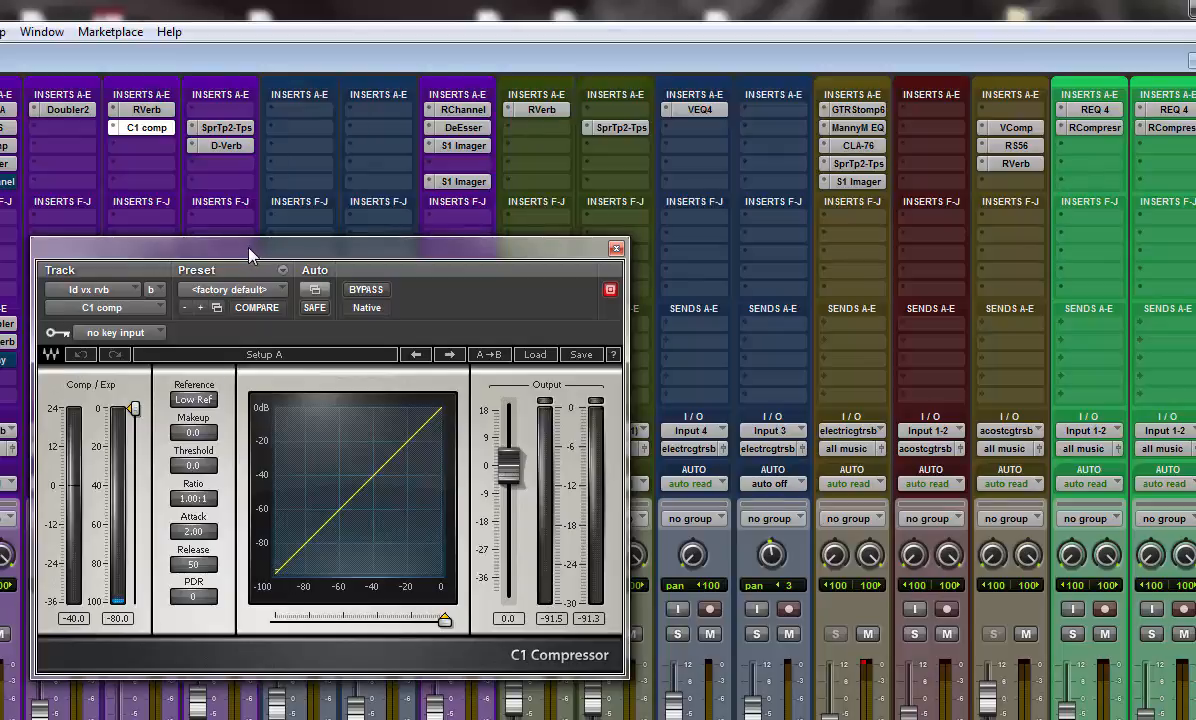
{"action": "left_click_drag", "start_coordinate": [250, 255], "coordinate": [366, 254]}
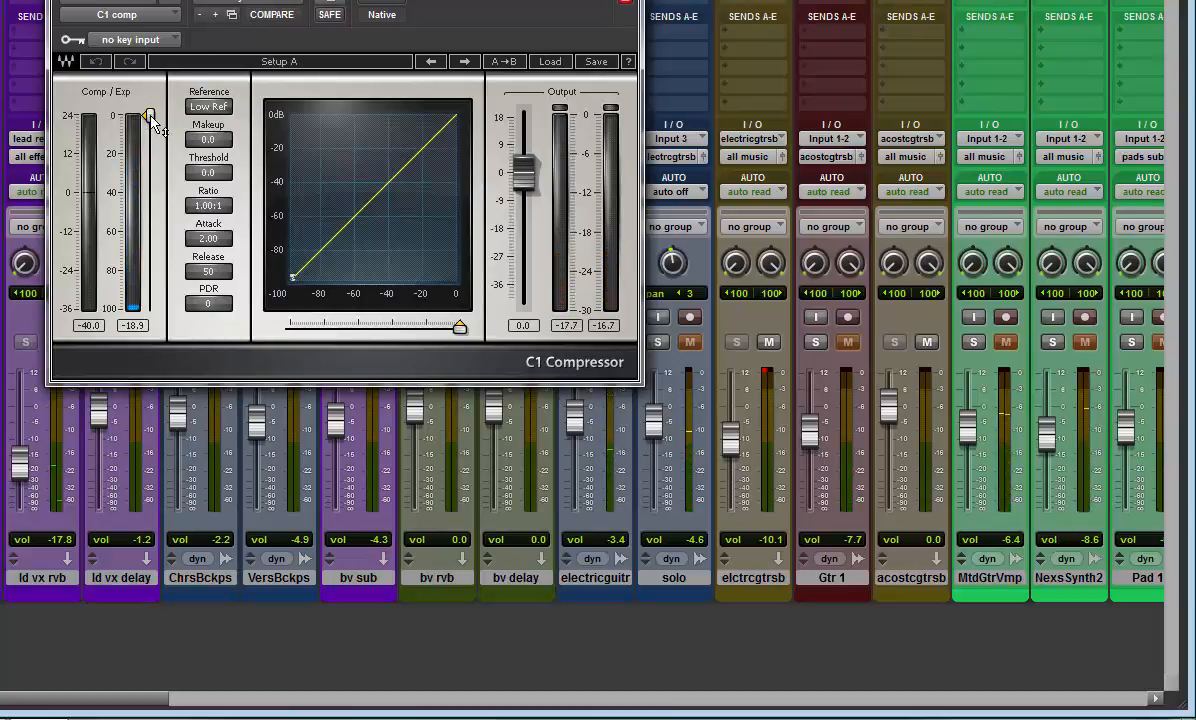
- During playback, set the reverb's C1 compressor to threshold -26.9, ratio 2.46:1, attack 4.08 and release 70
{"action": "left_click_drag", "start_coordinate": [150, 116], "coordinate": [150, 139]}
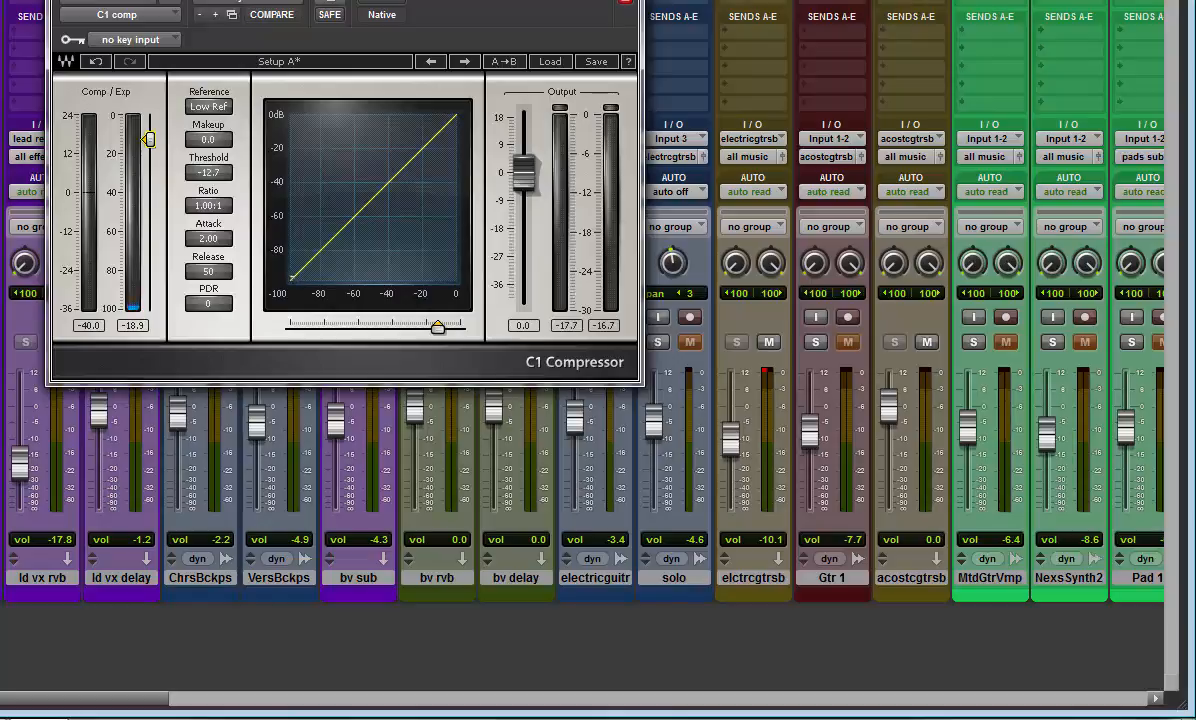
{"action": "key", "text": "space"}
{"action": "left_click_drag", "start_coordinate": [150, 141], "coordinate": [151, 172]}
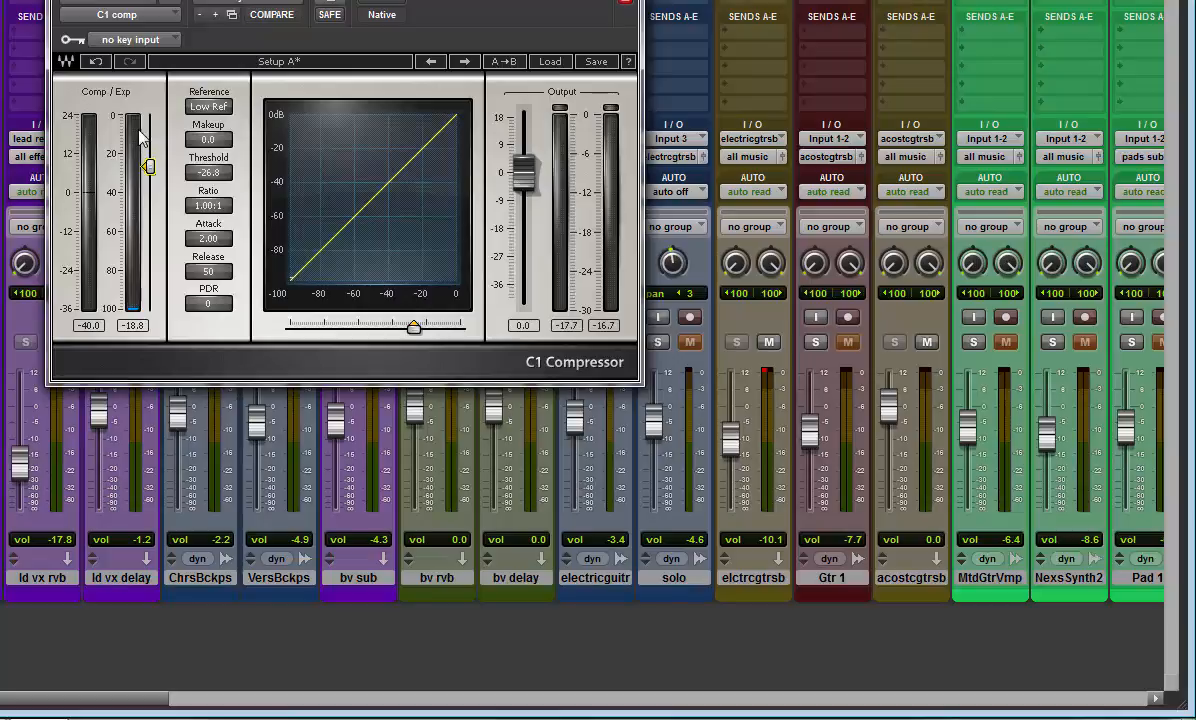
{"action": "left_click_drag", "start_coordinate": [149, 166], "coordinate": [149, 168]}
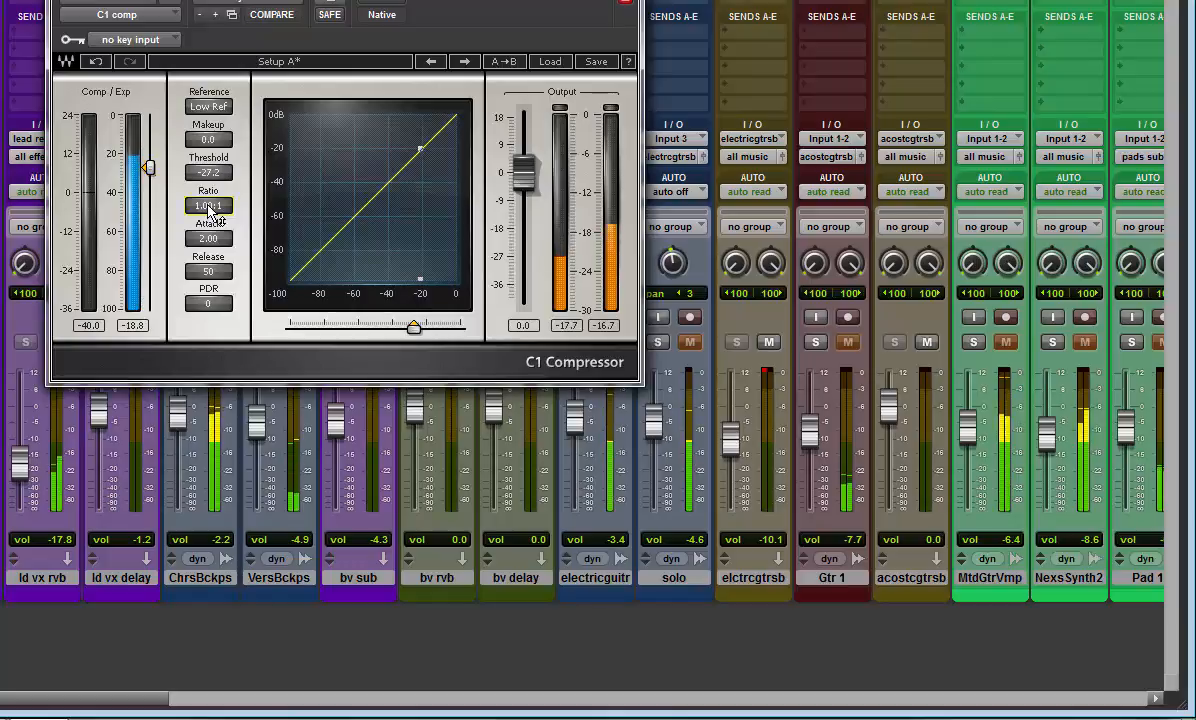
{"action": "mouse_move", "coordinate": [210, 210]}
{"action": "left_mouse_down"}
{"action": "mouse_move", "coordinate": [210, 190]}
{"action": "mouse_move", "coordinate": [208, 231]}
{"action": "left_mouse_up"}
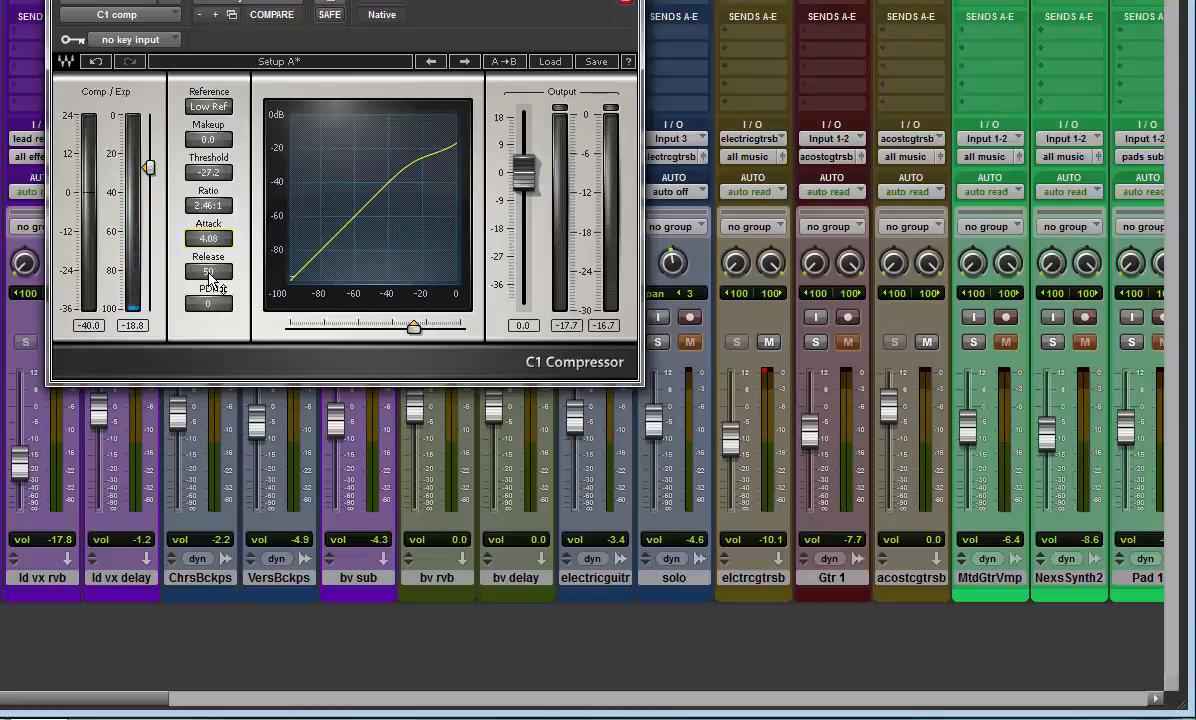
{"action": "left_click_drag", "start_coordinate": [210, 274], "coordinate": [210, 266]}
{"action": "key", "text": "space"}
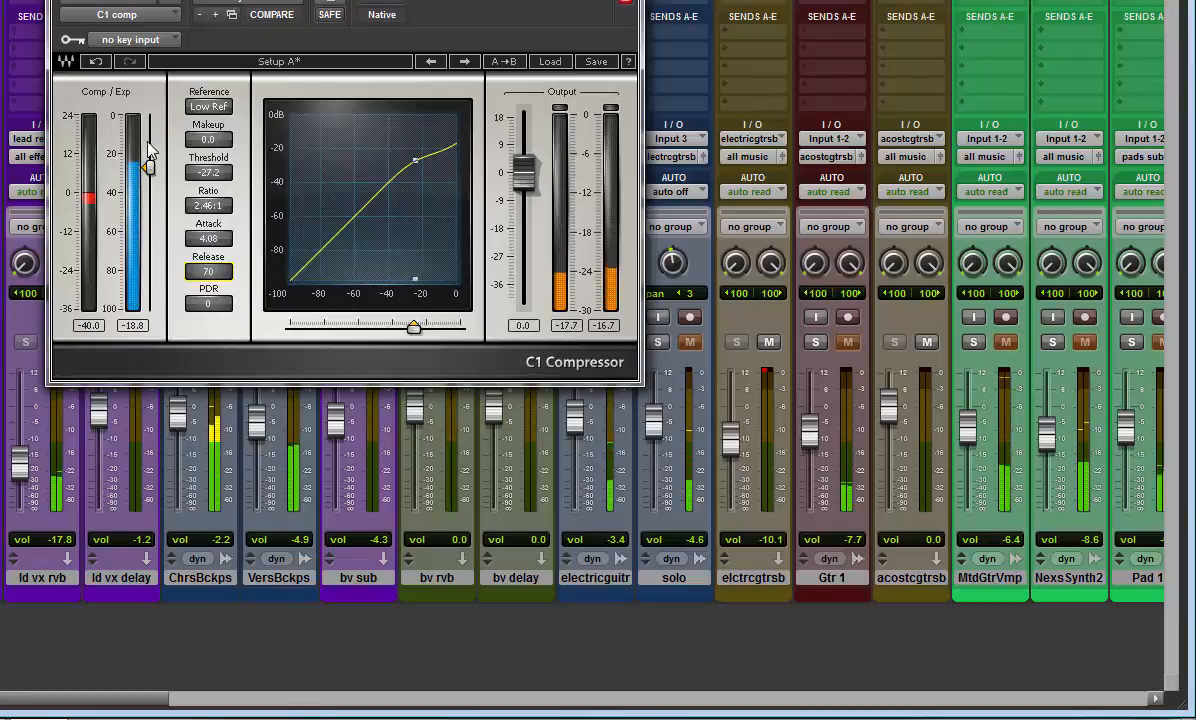
{"action": "left_click_drag", "start_coordinate": [148, 168], "coordinate": [148, 166]}
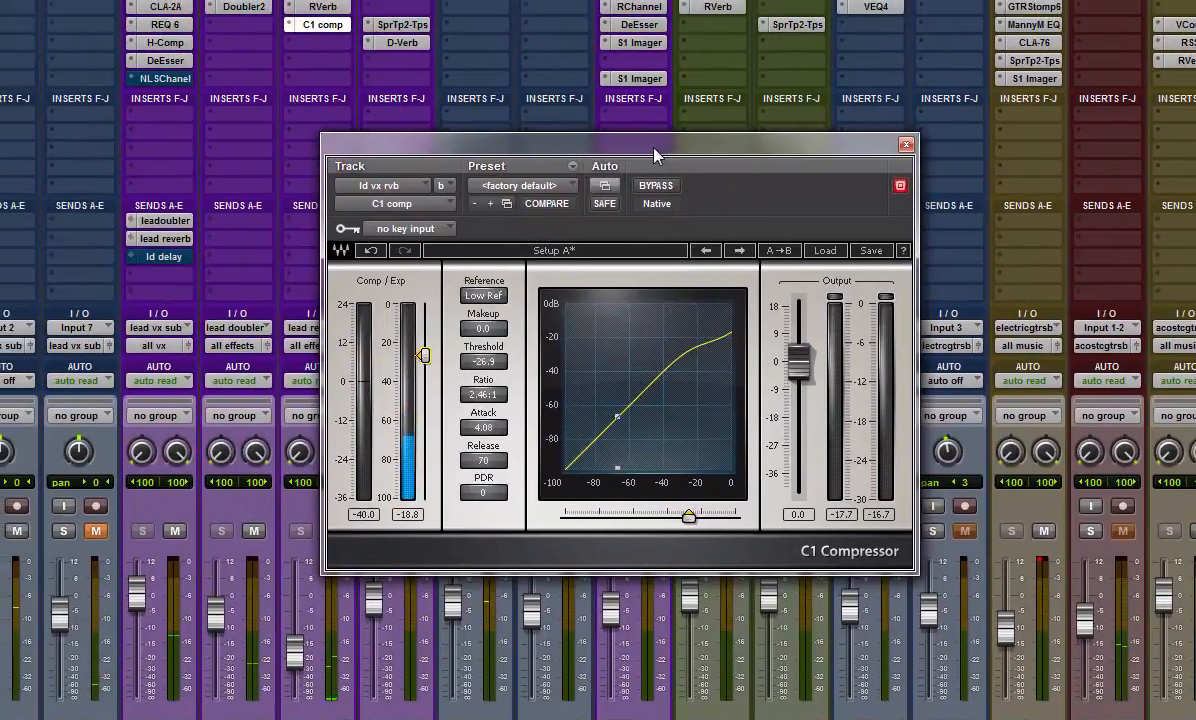
- Compare the lead vocal reverb with the C1 compressor bypassed and active, leaving the compressor active
{"action": "left_click_drag", "start_coordinate": [651, 148], "coordinate": [593, 156]}
{"action": "left_click_drag", "start_coordinate": [503, 158], "coordinate": [544, 160]}
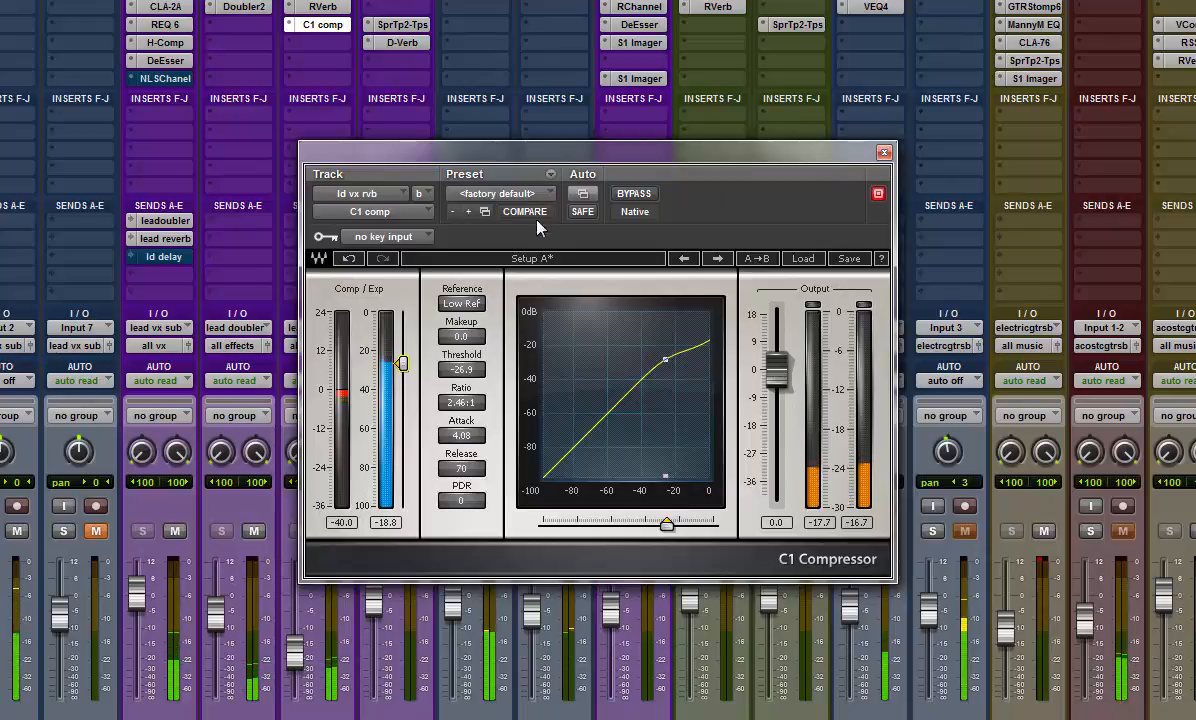
{"action": "left_click", "coordinate": [640, 196]}
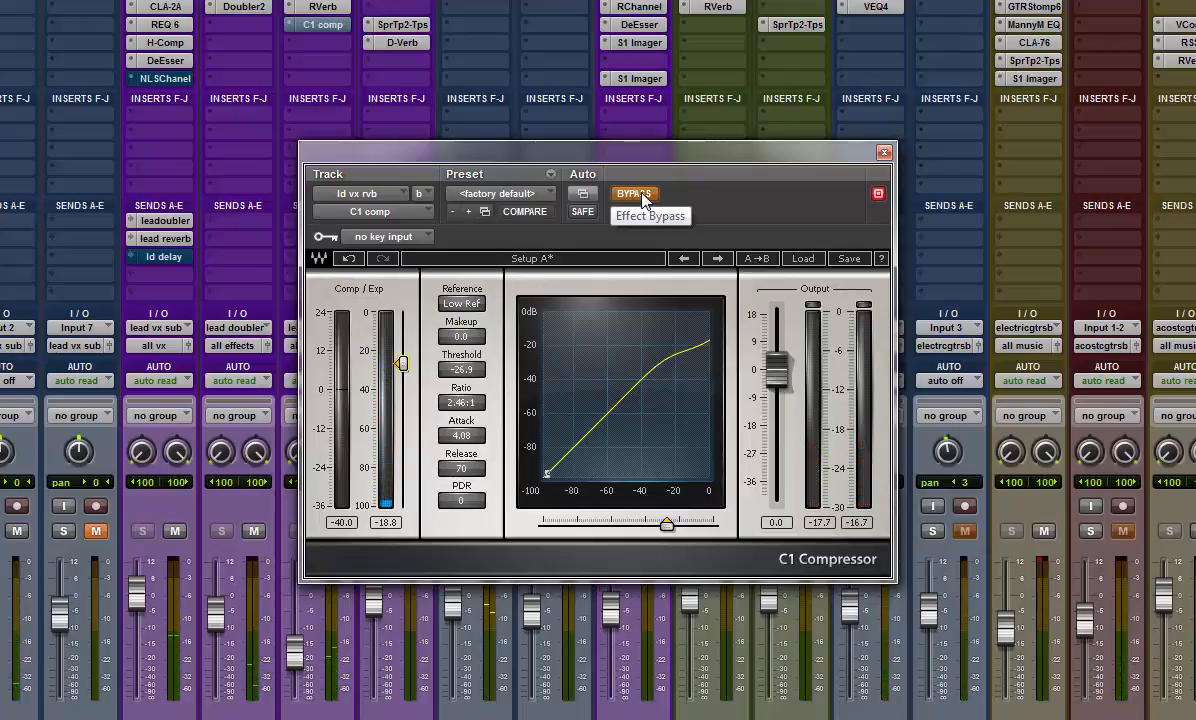
{"action": "left_click", "coordinate": [636, 195]}
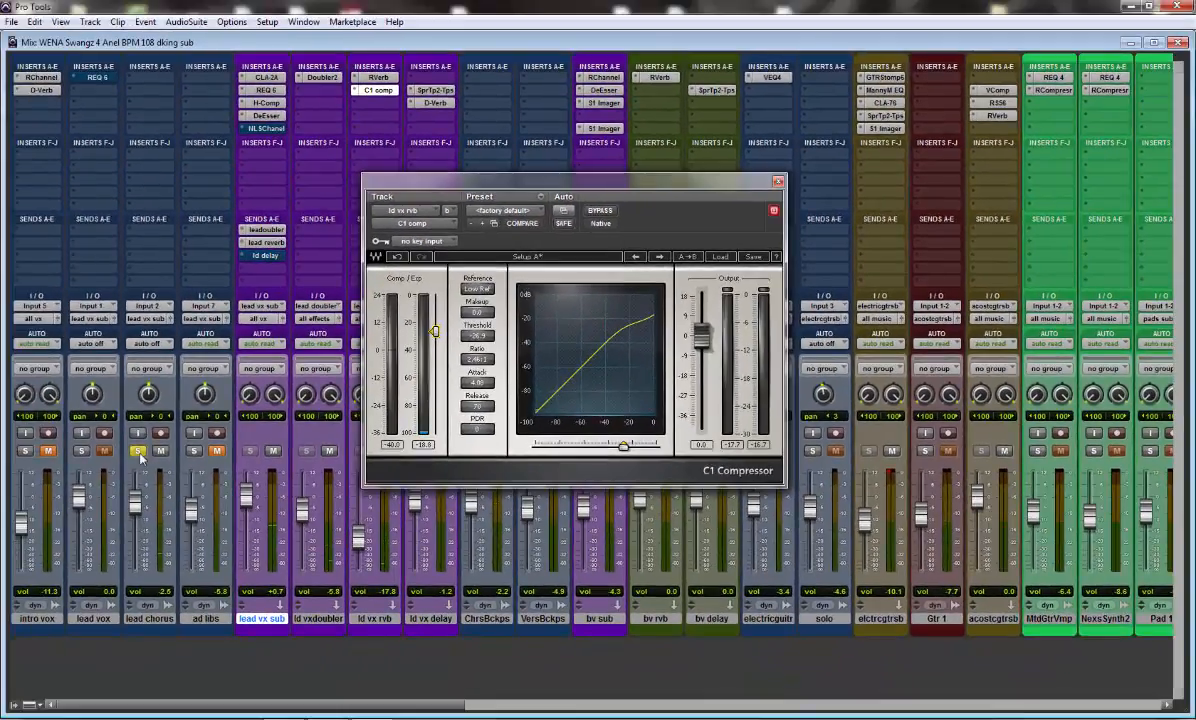
- Play the full mix without the lead chorus solo and fine-tune the C1 compressor's threshold to -26.7
{"action": "key", "text": "space"}
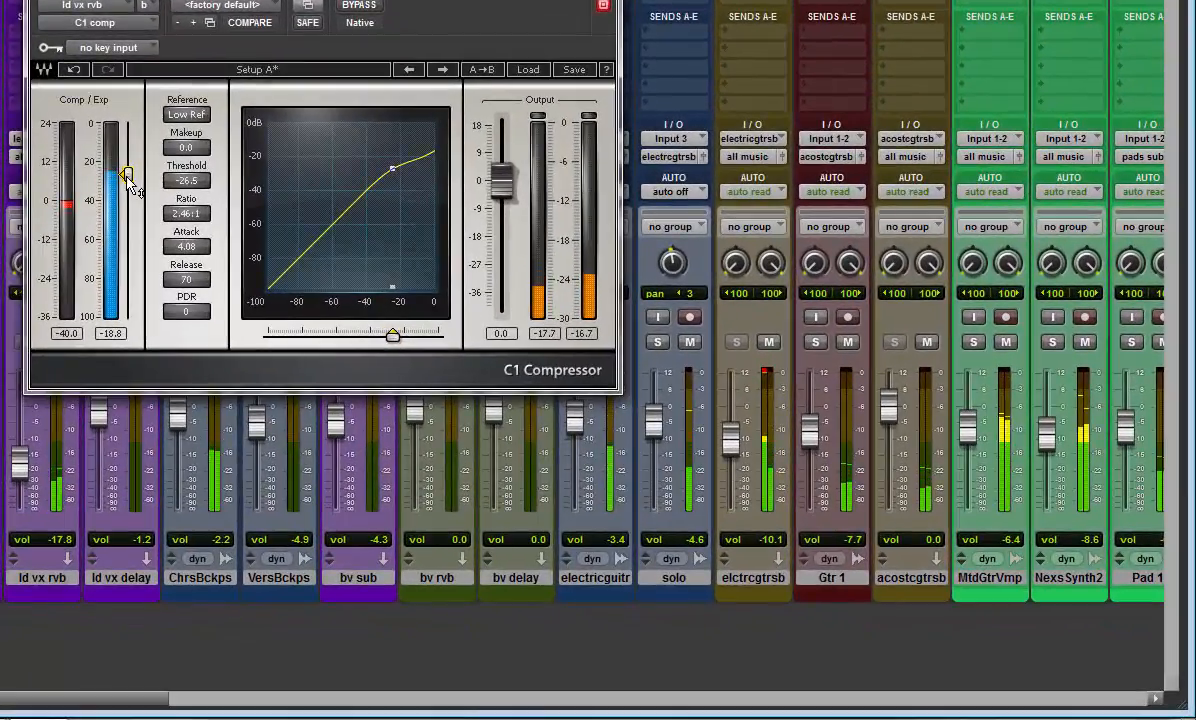
{"action": "left_click_drag", "start_coordinate": [127, 175], "coordinate": [127, 176]}
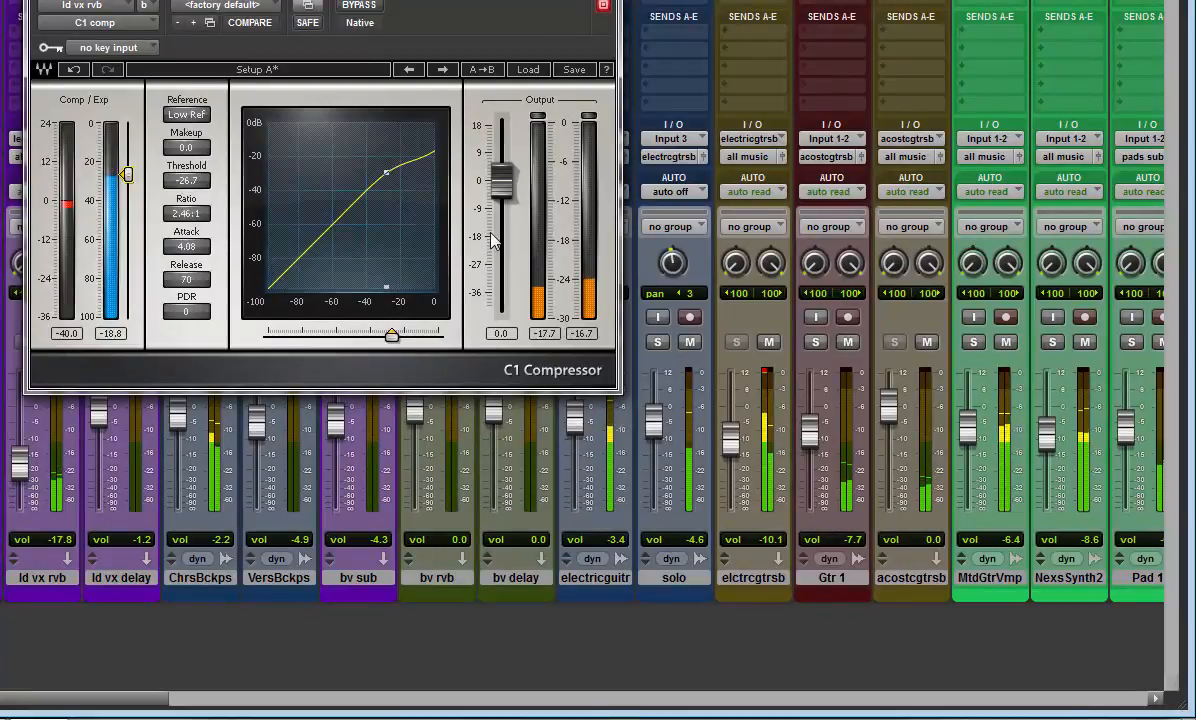